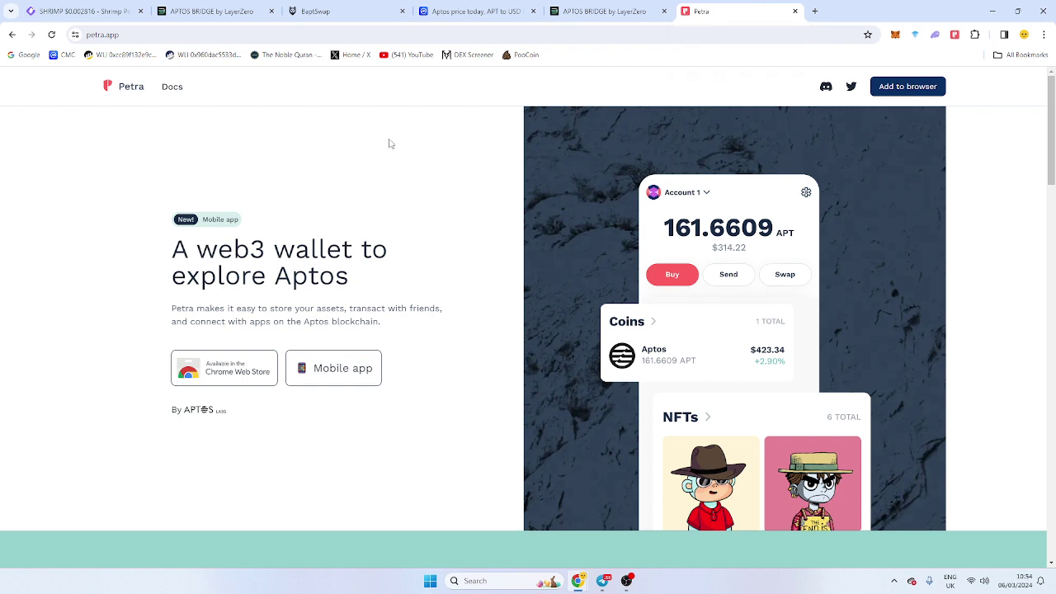
Step: Copy the Petra account address and paste it into the browser address bar without navigating
left_click(955, 36)
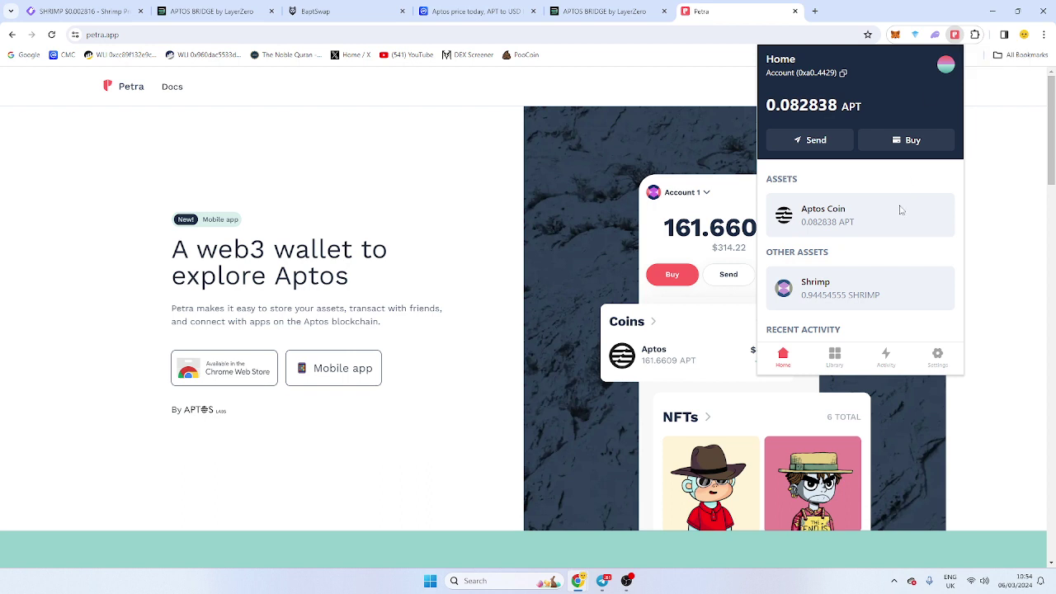
left_click(844, 76)
left_click(597, 40)
key("ctrl+v")
left_click(388, 181)
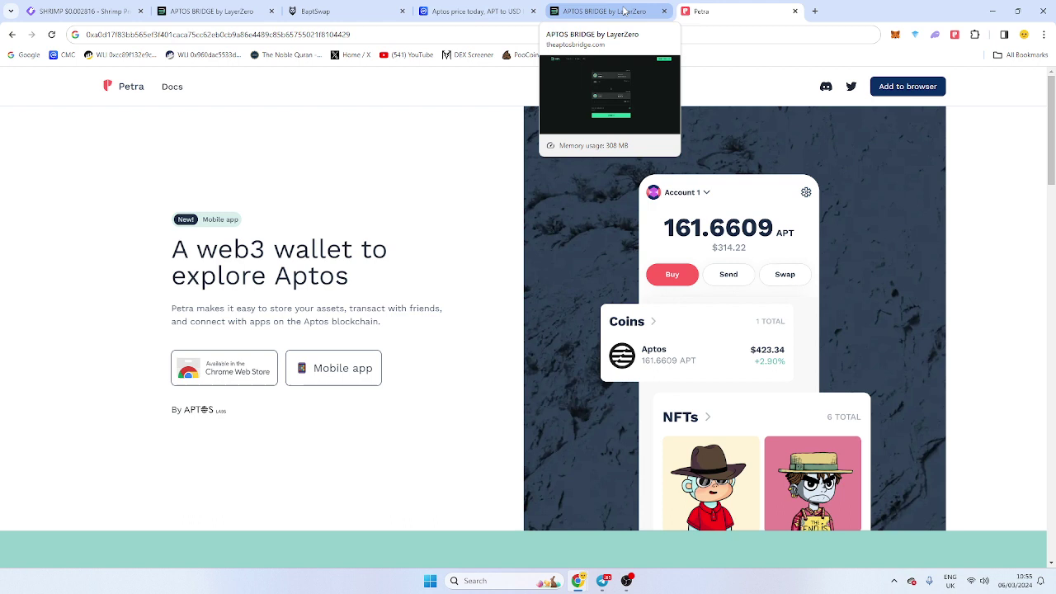
Step: Copy the Petra account address again and bring up the Aptos Bridge CAKE transfer form
left_click(955, 34)
left_click(844, 74)
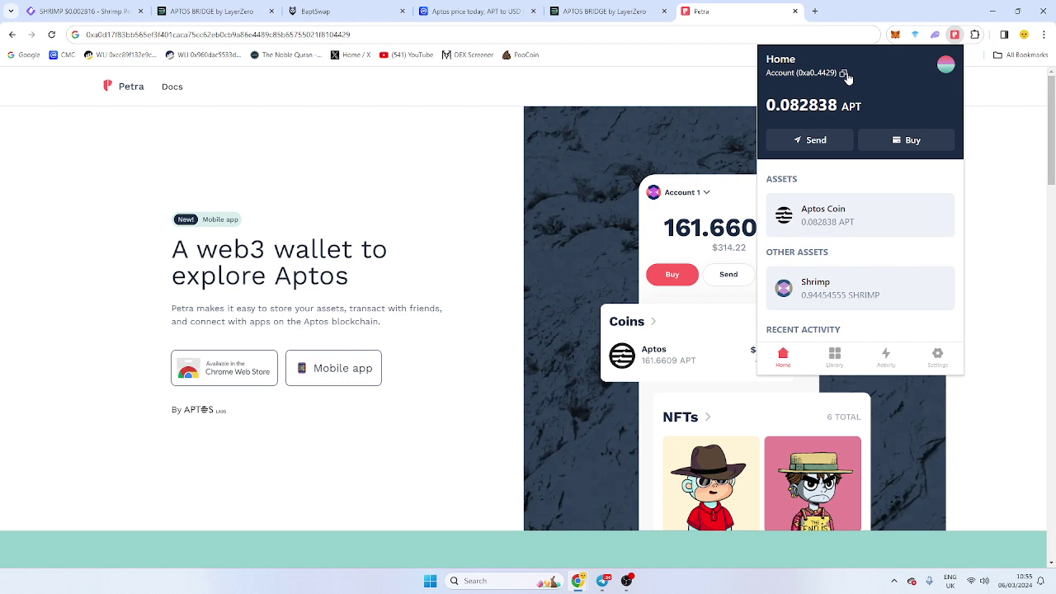
left_click(602, 11)
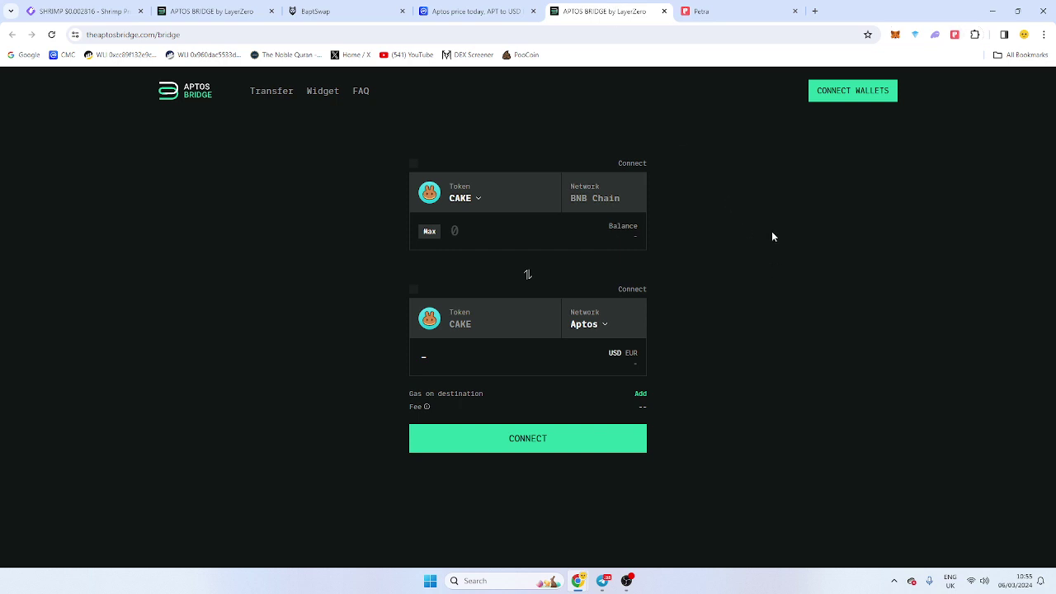
Step: Connect MetaMask and Petra, enter 0.15 CAKE and start the transfer to Aptos
left_click(846, 95)
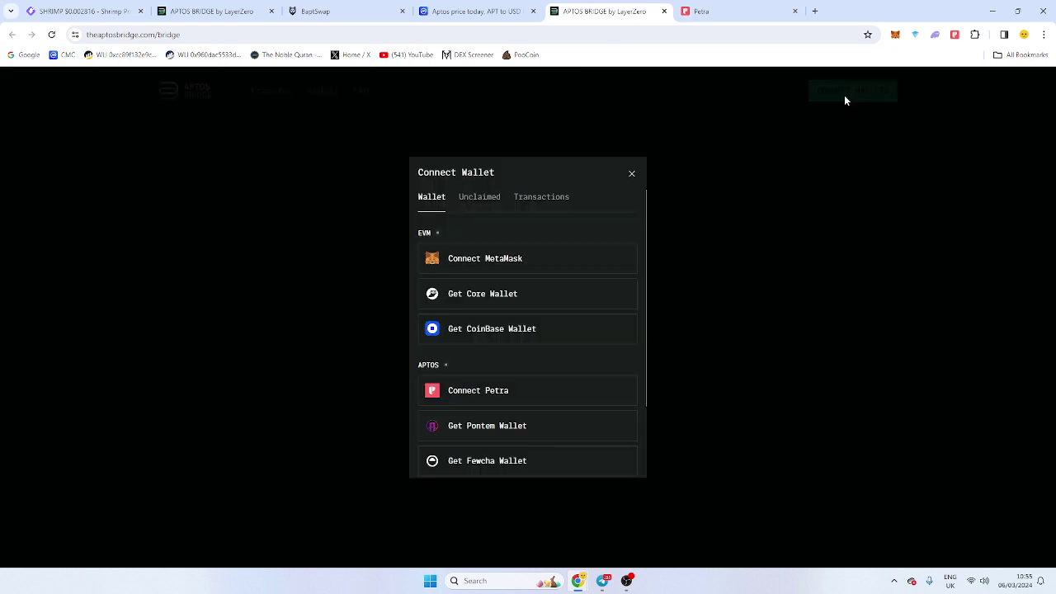
left_click(542, 258)
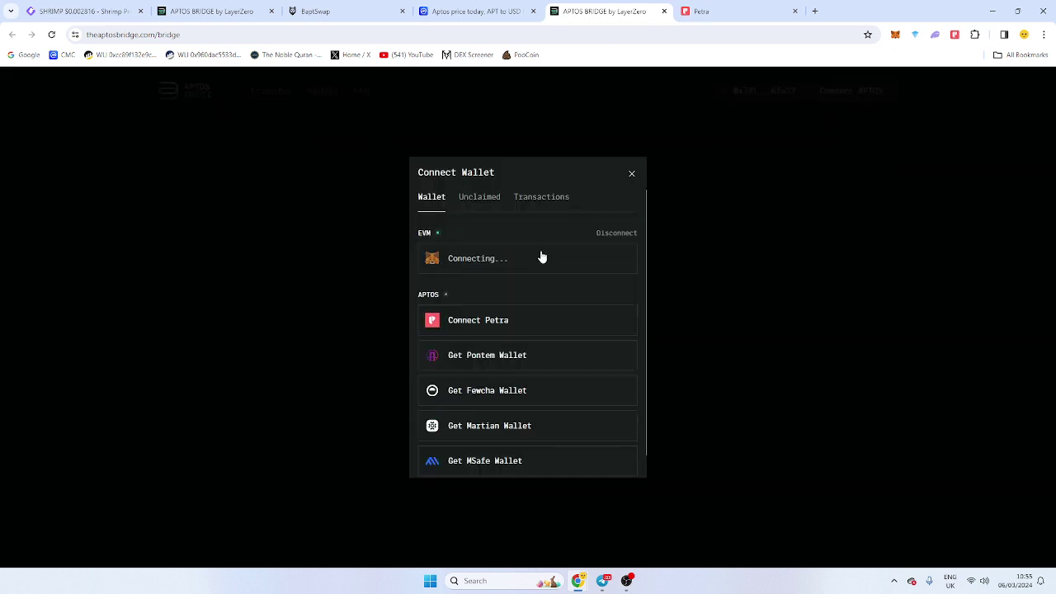
left_click(514, 322)
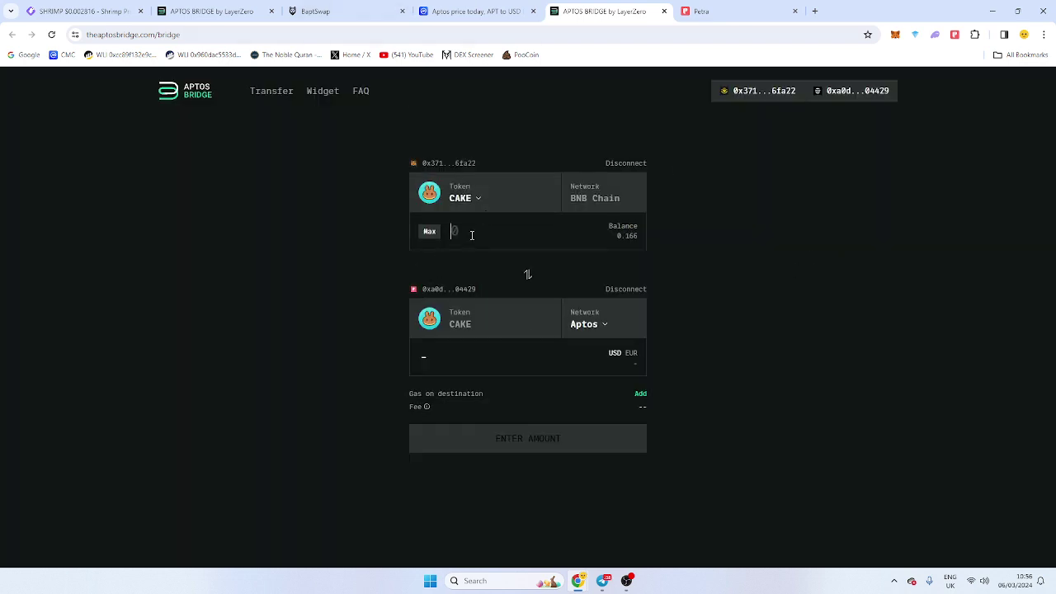
type("0.1")
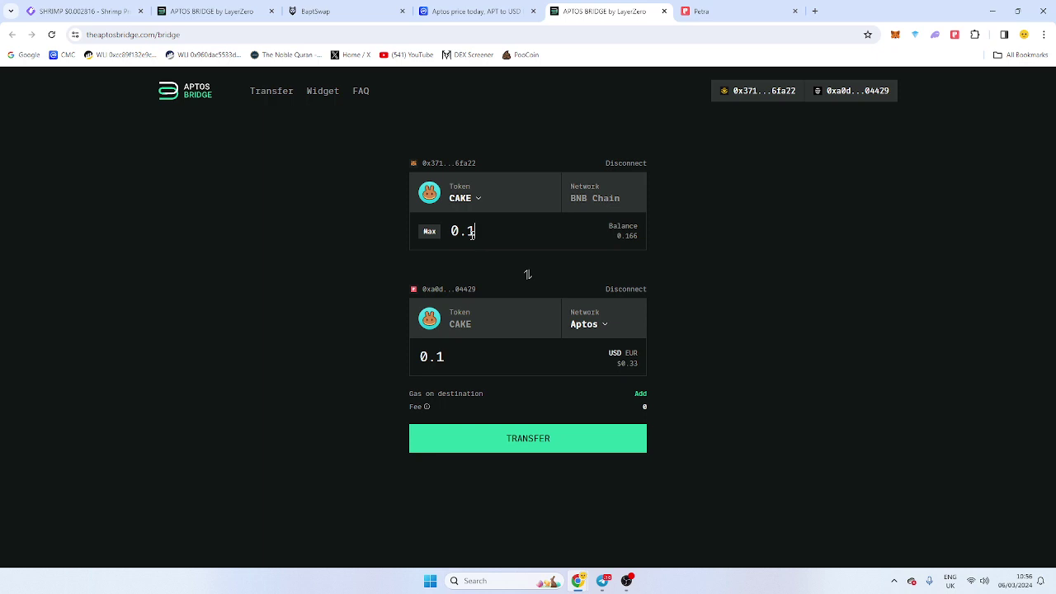
type("5")
left_click(555, 446)
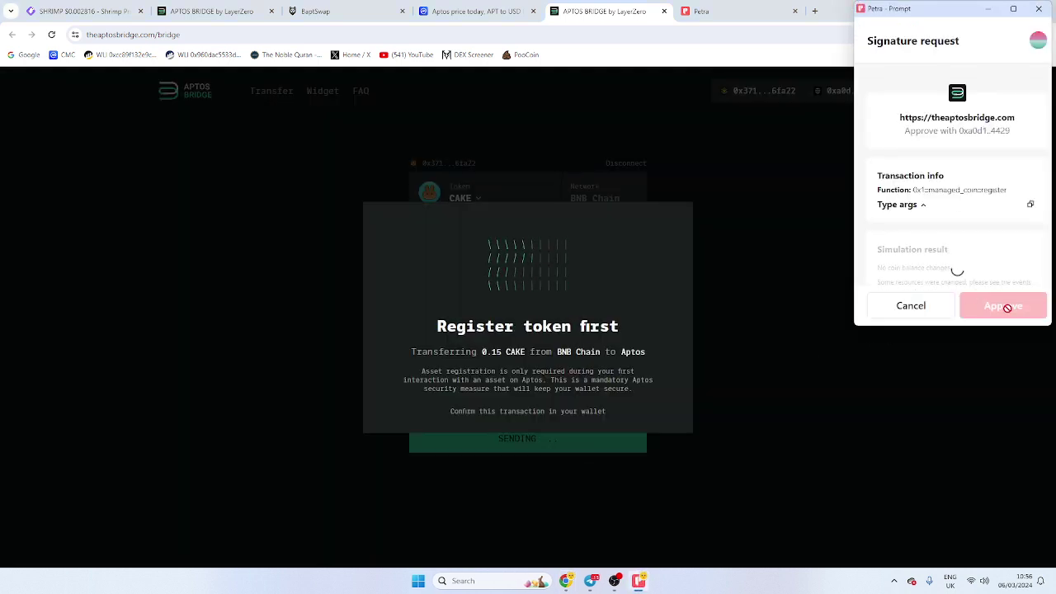
Step: Approve CAKE registration in Petra, grant a max MetaMask spending cap, and confirm the bridge transaction
left_click(1009, 313)
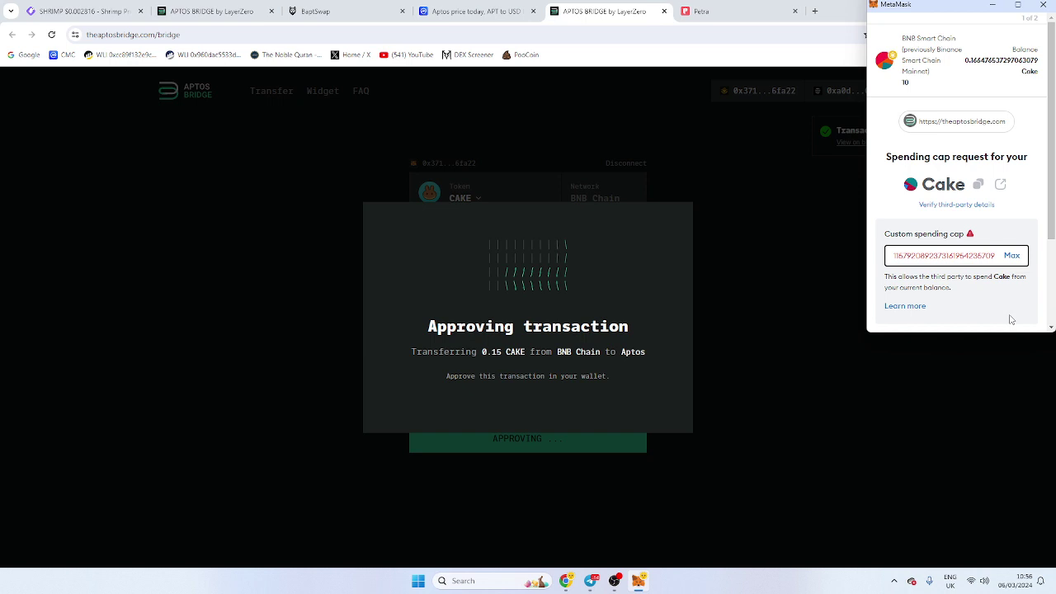
left_click(1012, 255)
scroll(1011, 280, "down", 3)
left_click(1009, 314)
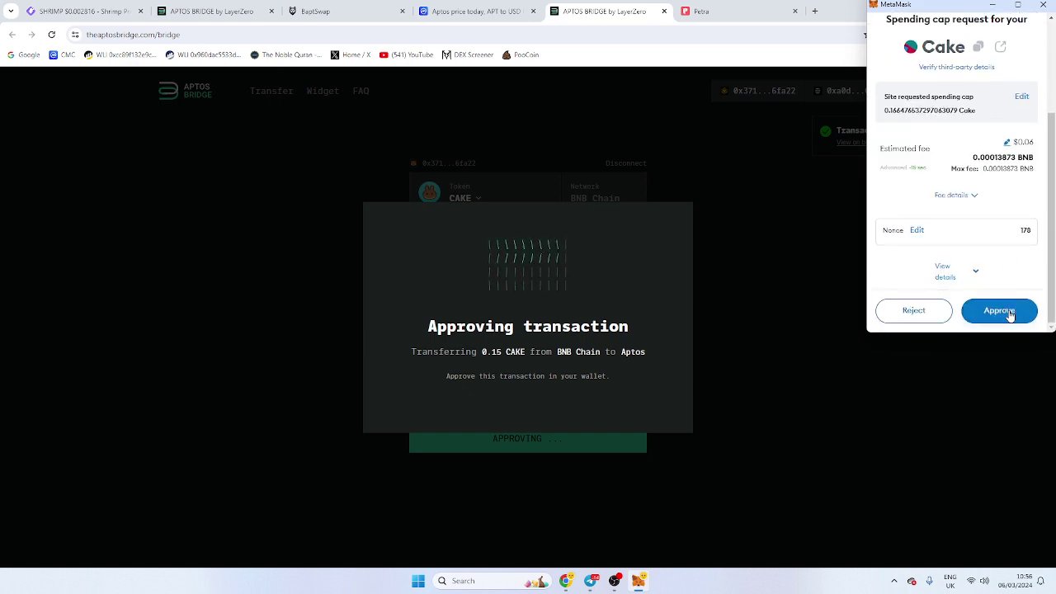
left_click(1000, 310)
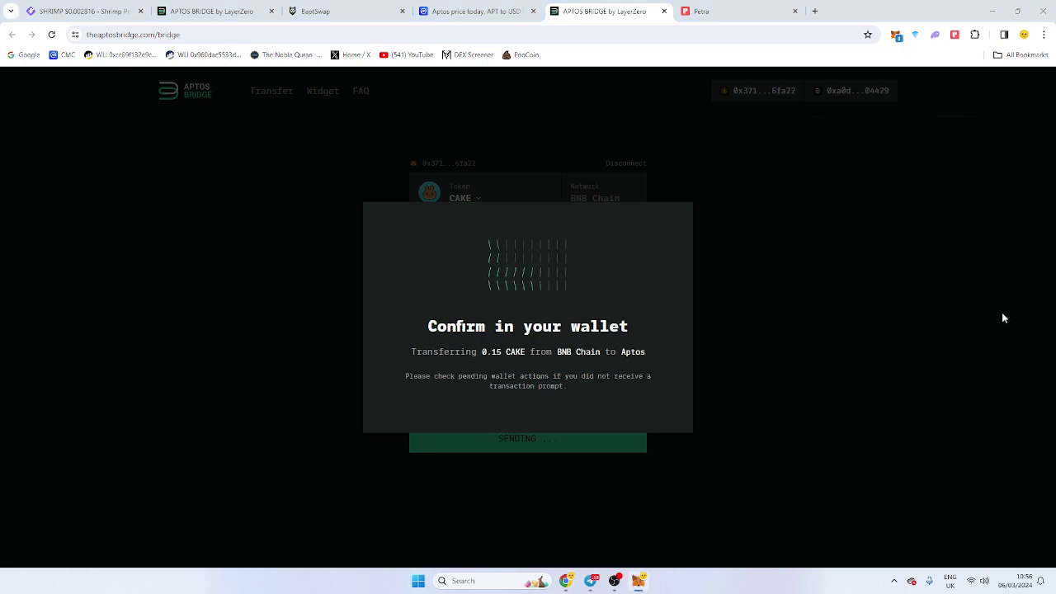
scroll(1003, 312, "down", 3)
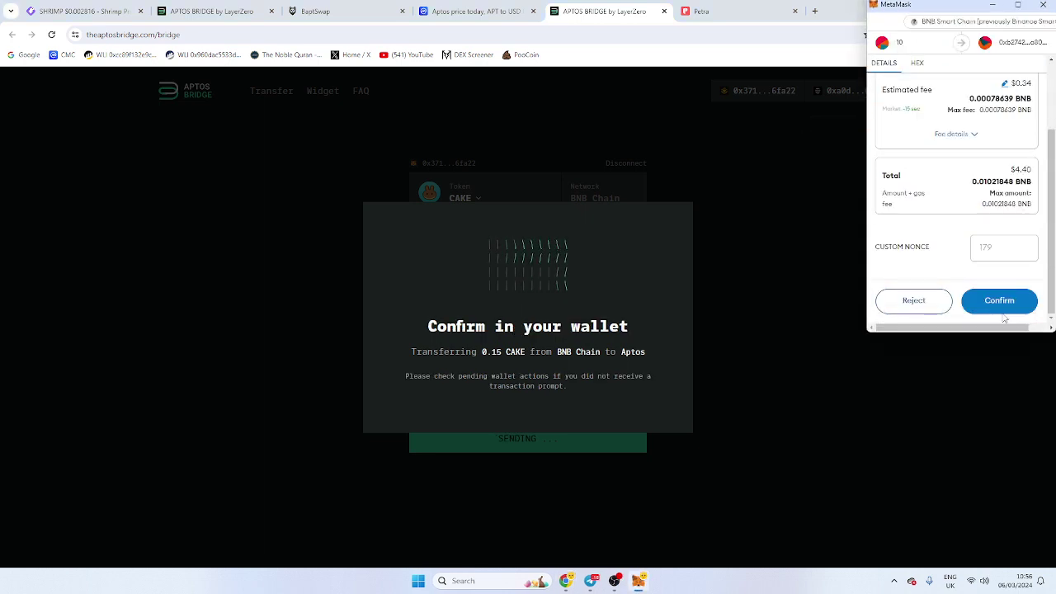
left_click(1000, 301)
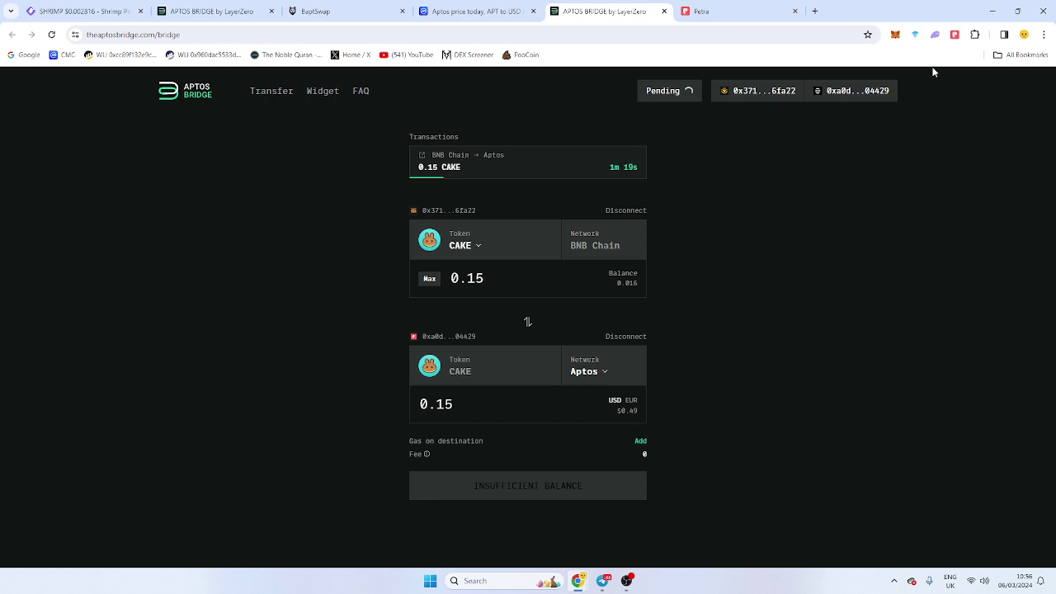
left_click(955, 34)
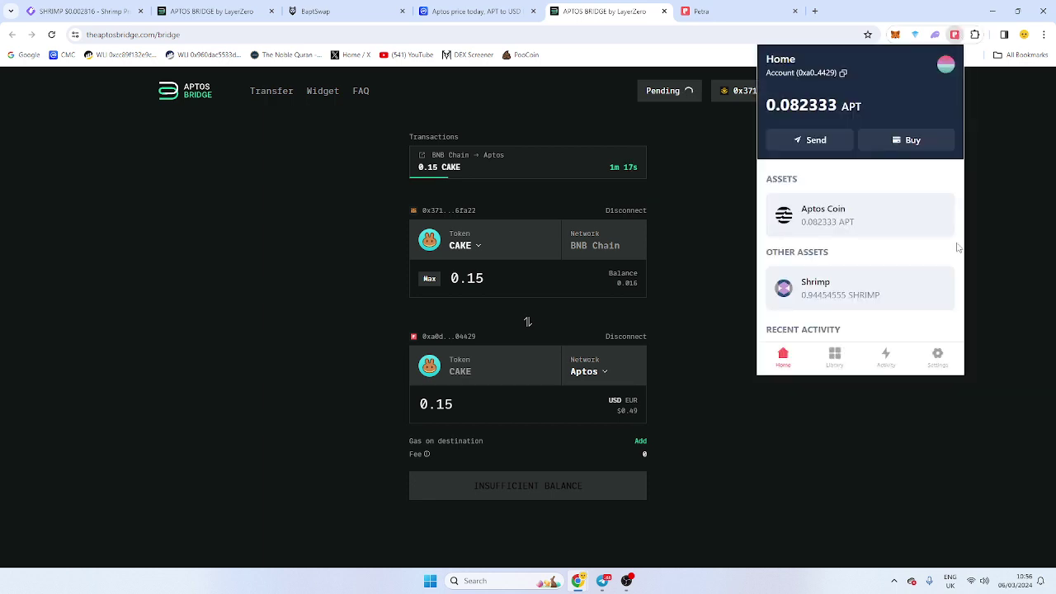
scroll(921, 257, "down", 1)
scroll(921, 258, "down", 2)
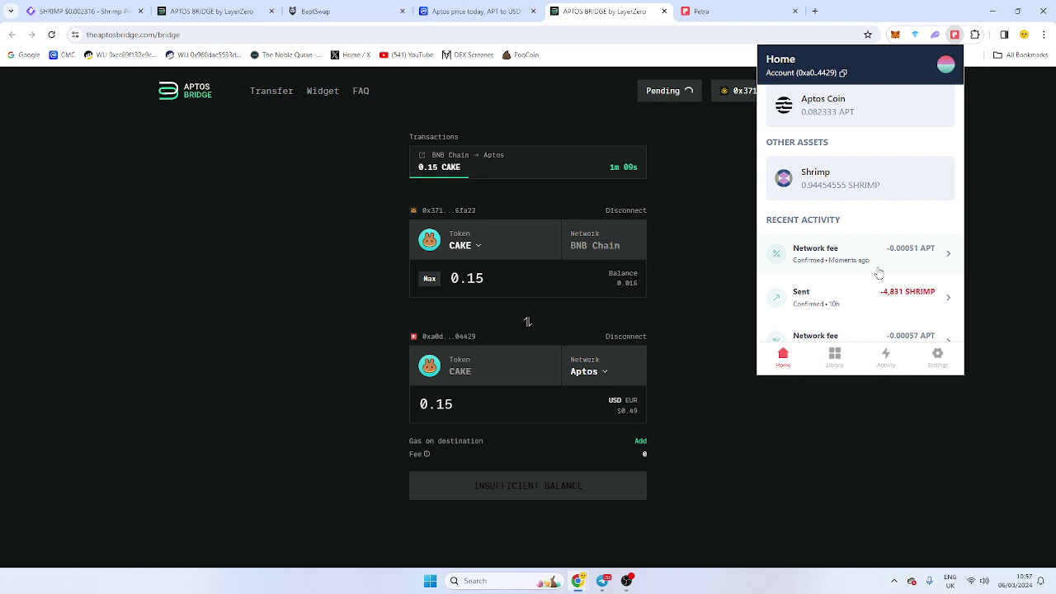
scroll(879, 272, "up", 3)
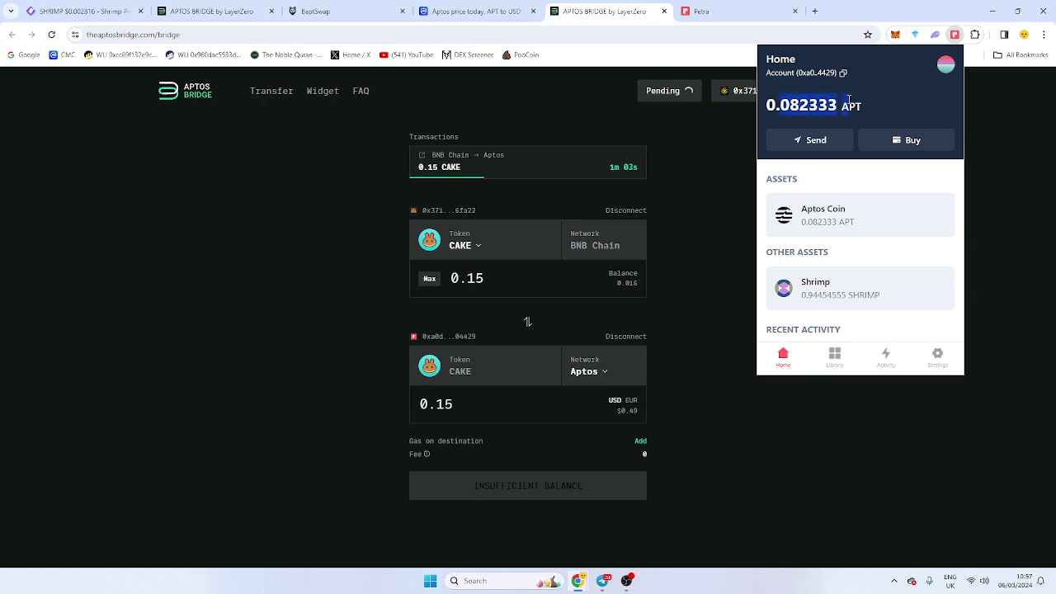
Step: Copy SHRIMP's full contract address from GeckoTerminal, check it in the address bar, and return to Aptos Bridge
left_click(145, 6)
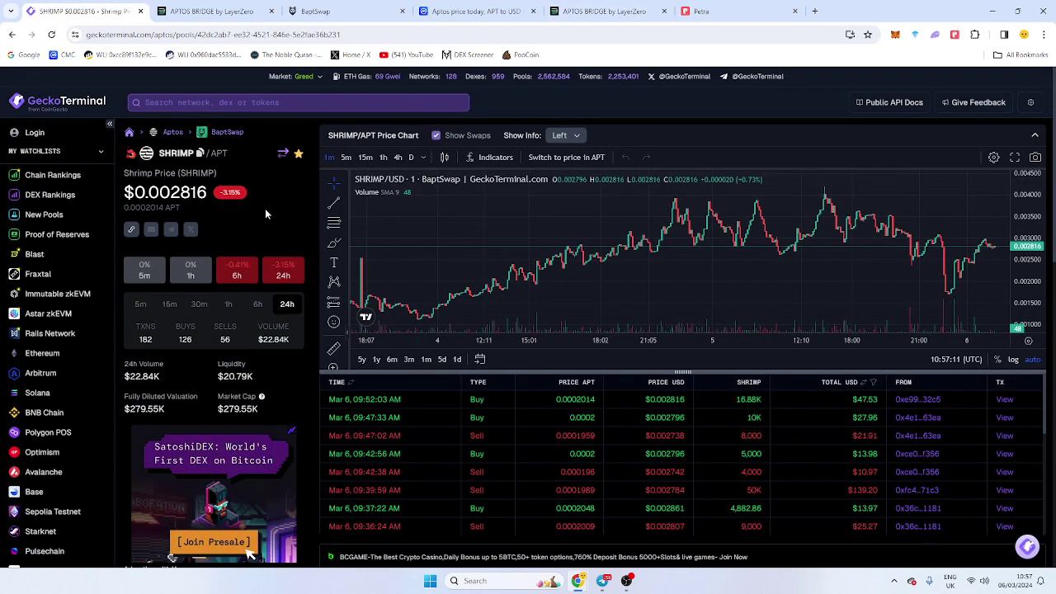
scroll(265, 210, "down", 2)
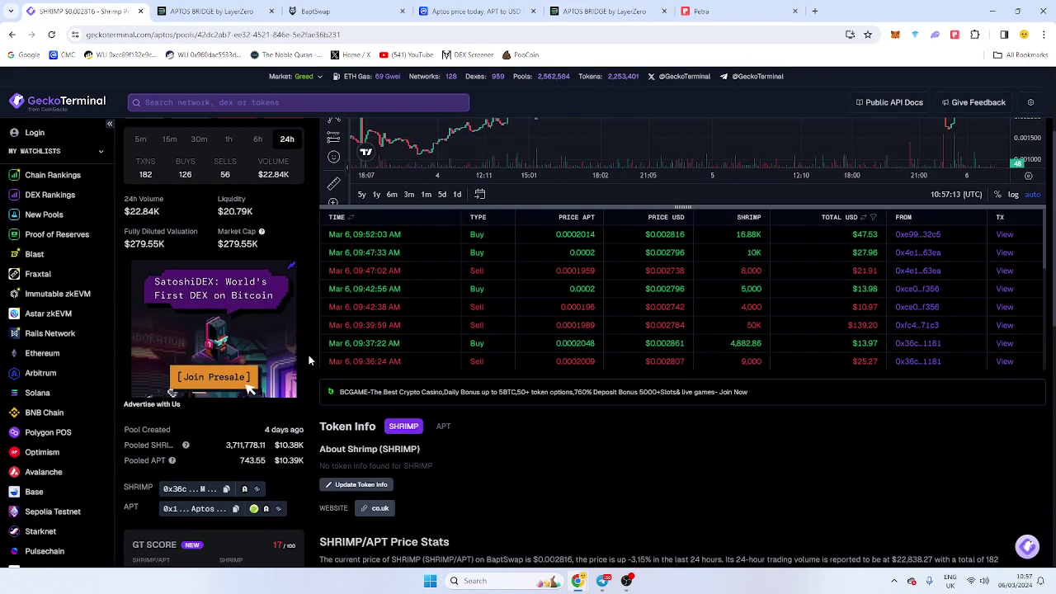
left_click(228, 492)
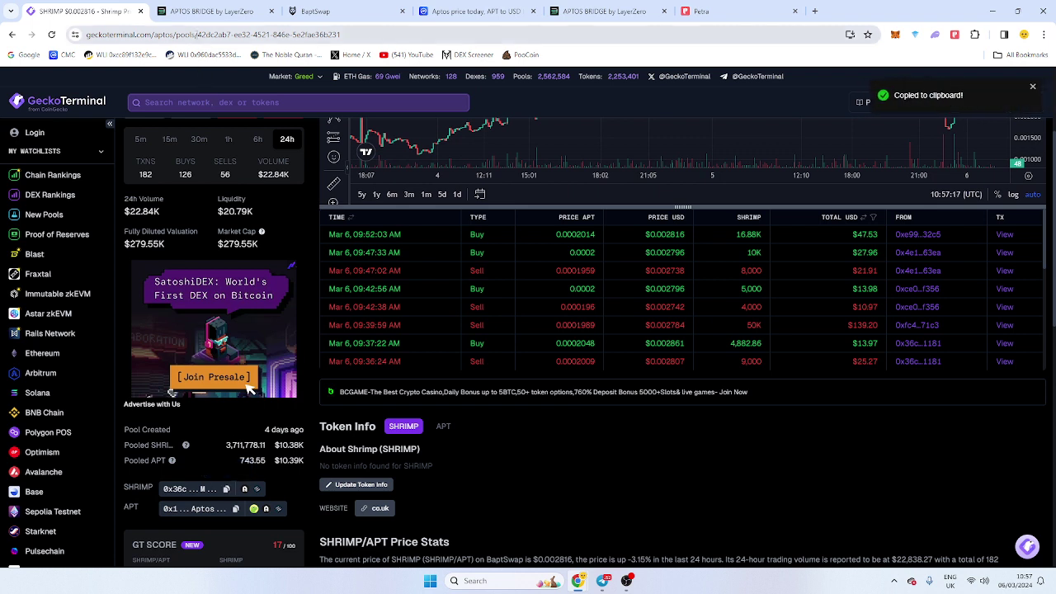
left_click(197, 35)
key("ctrl+v")
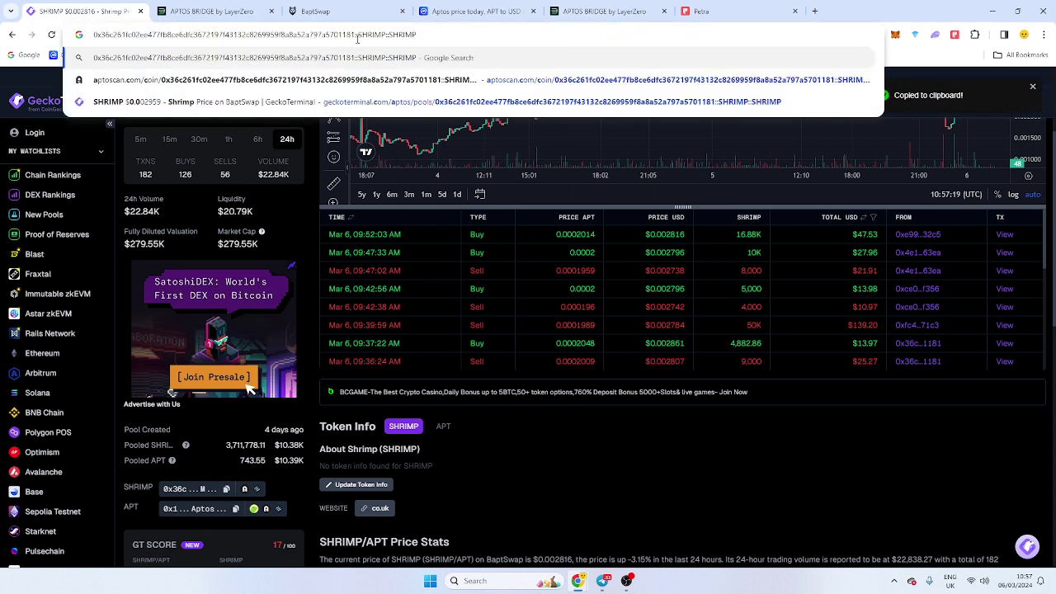
left_click_drag(358, 36, 426, 37)
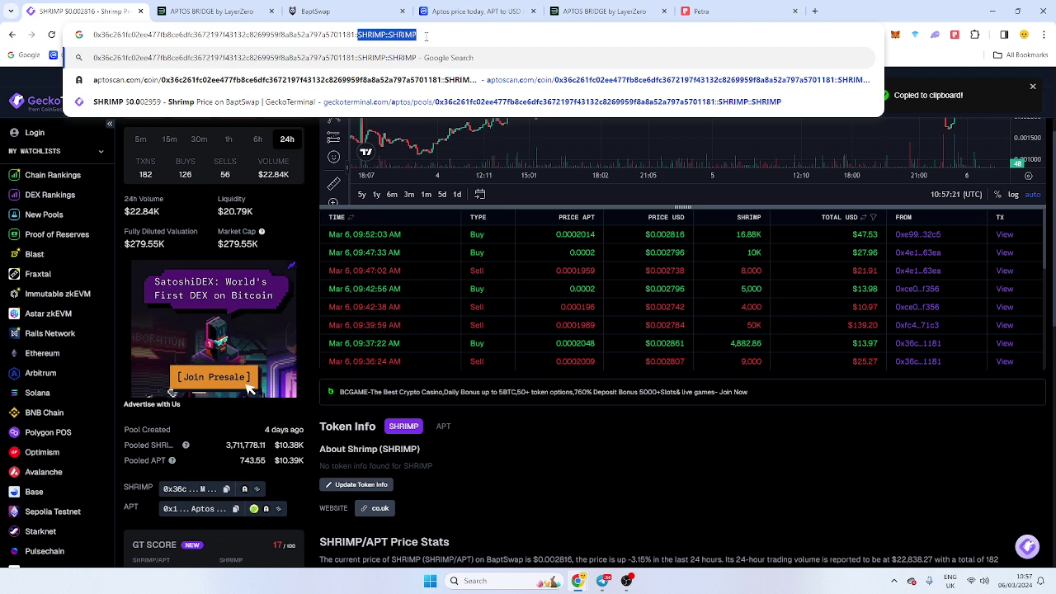
triple_click(426, 36)
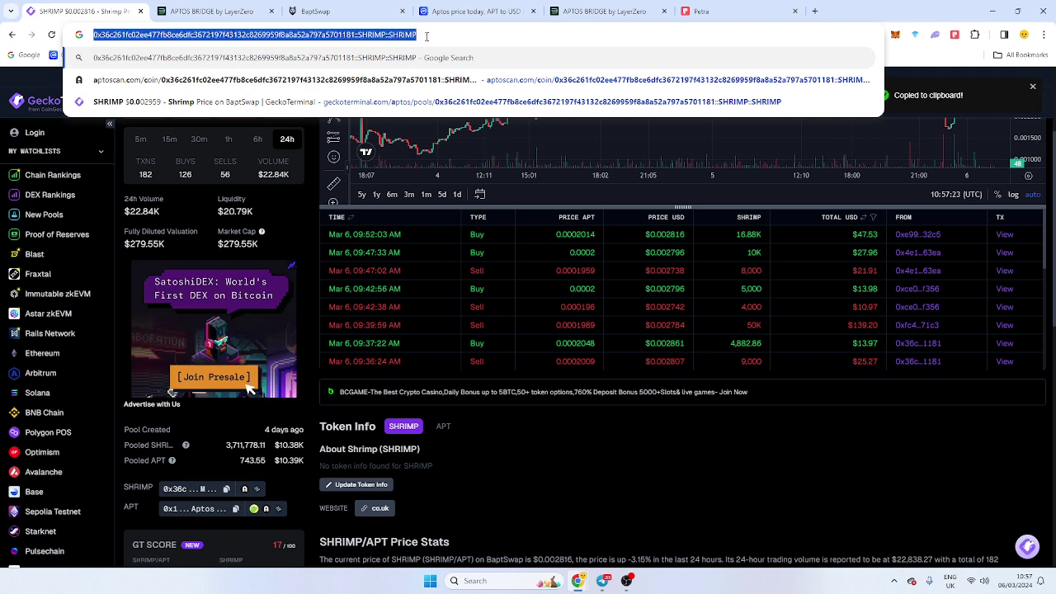
left_click(300, 226)
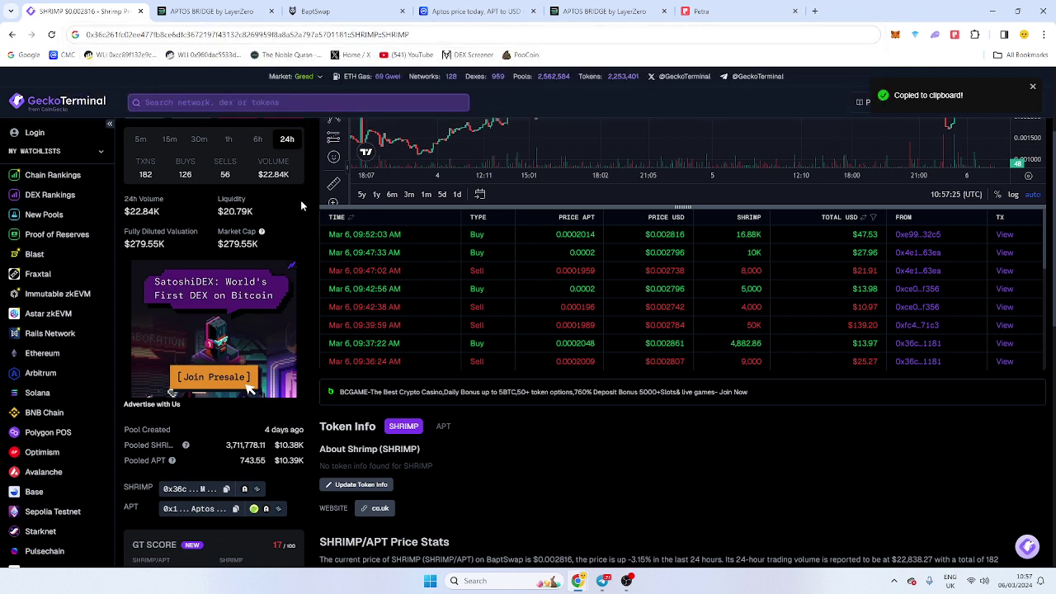
left_click(211, 11)
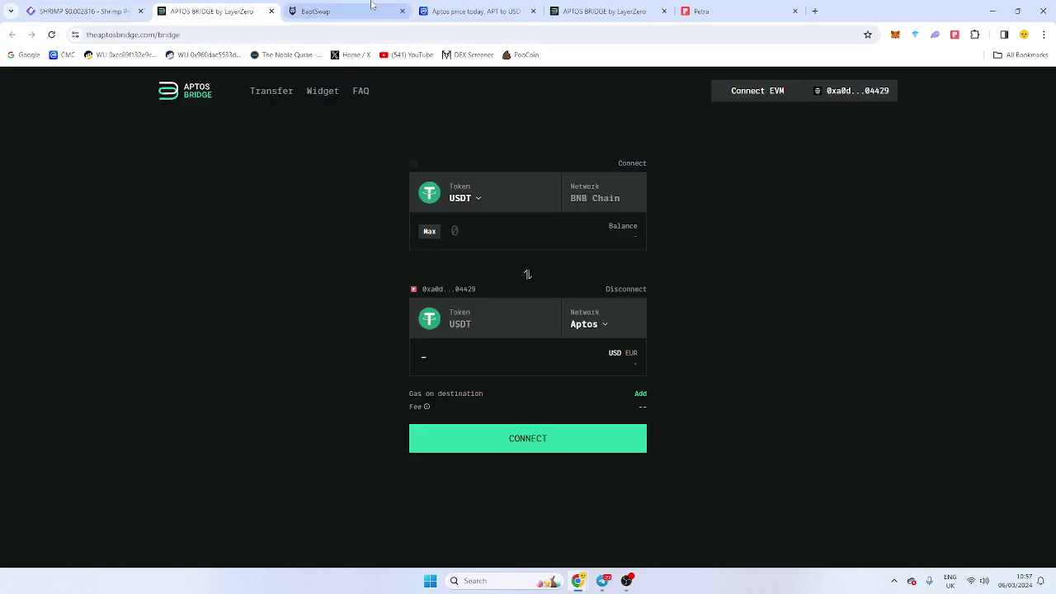
Step: On BaptSwap, choose SHRIMP as the receive token using its pasted contract address
left_click(371, 6)
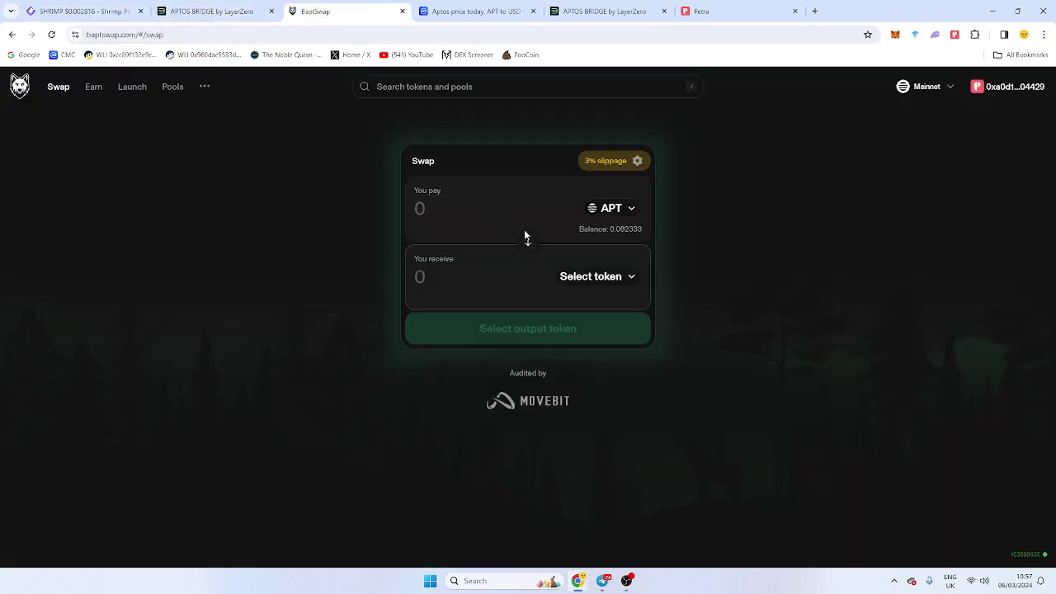
left_click(566, 276)
key("ctrl+v")
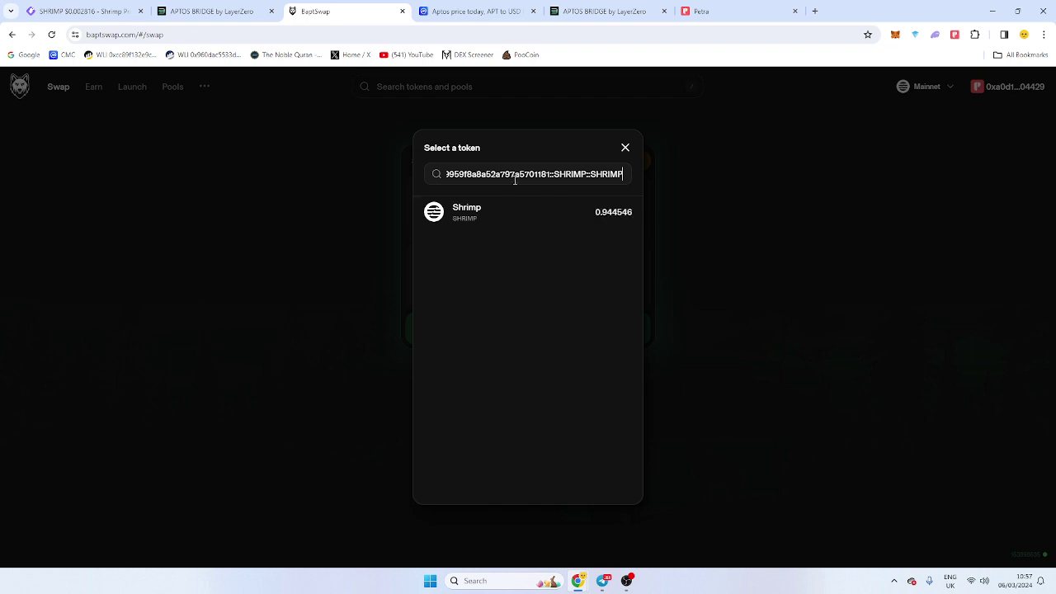
left_click(542, 216)
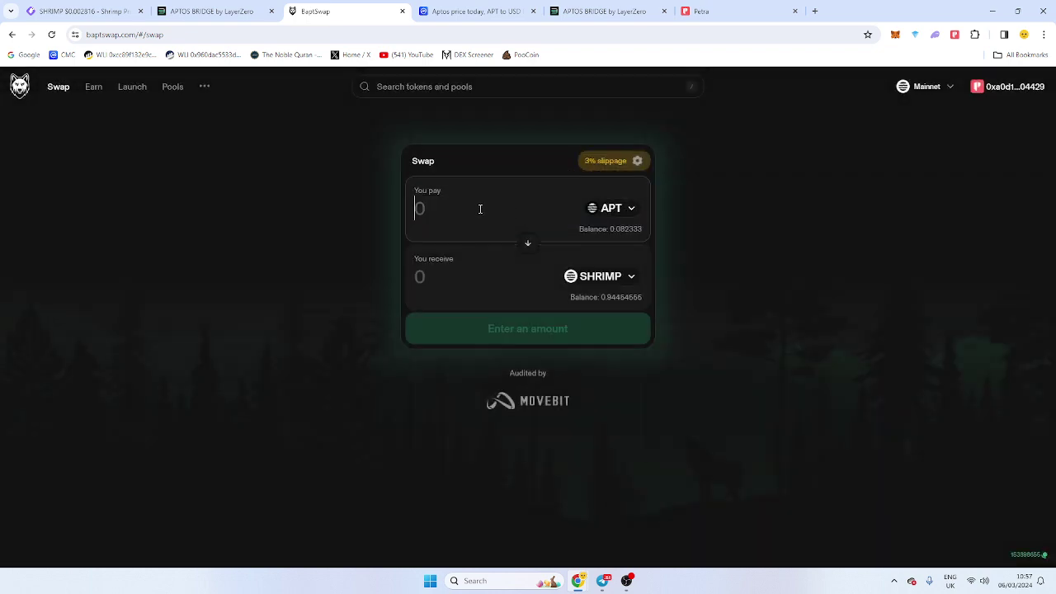
Step: Enter 0.05 APT as the pay amount, swap, and approve it in Petra
type("0.")
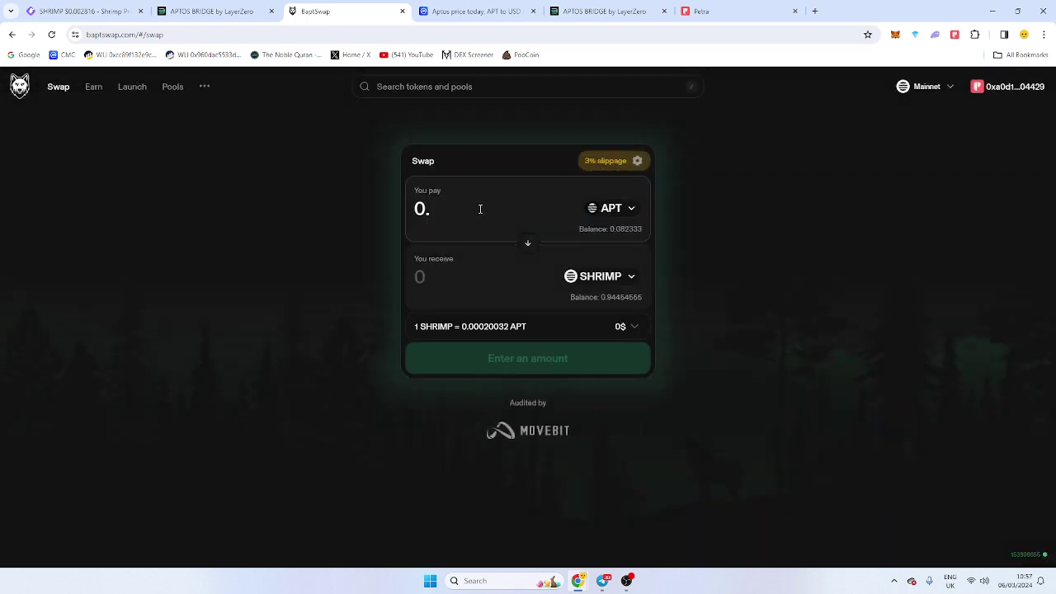
type("5")
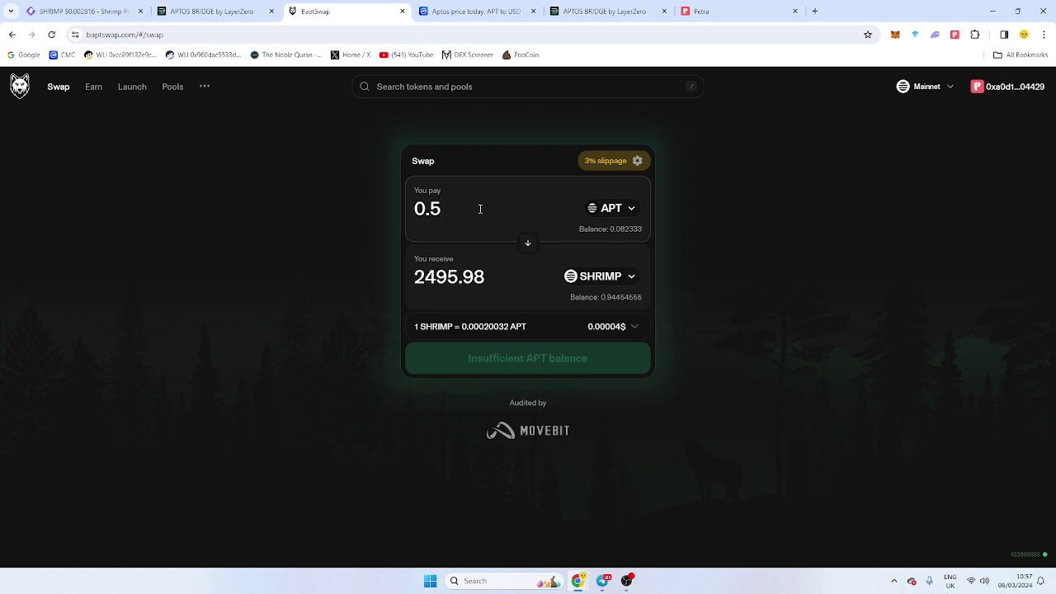
key("BackSpace")
type("05")
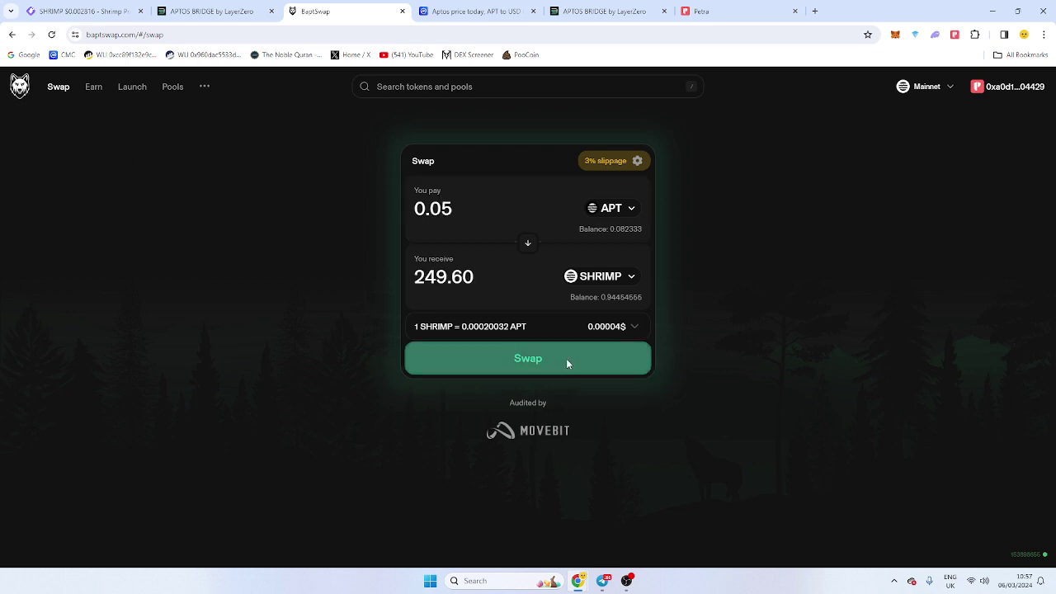
left_click(567, 361)
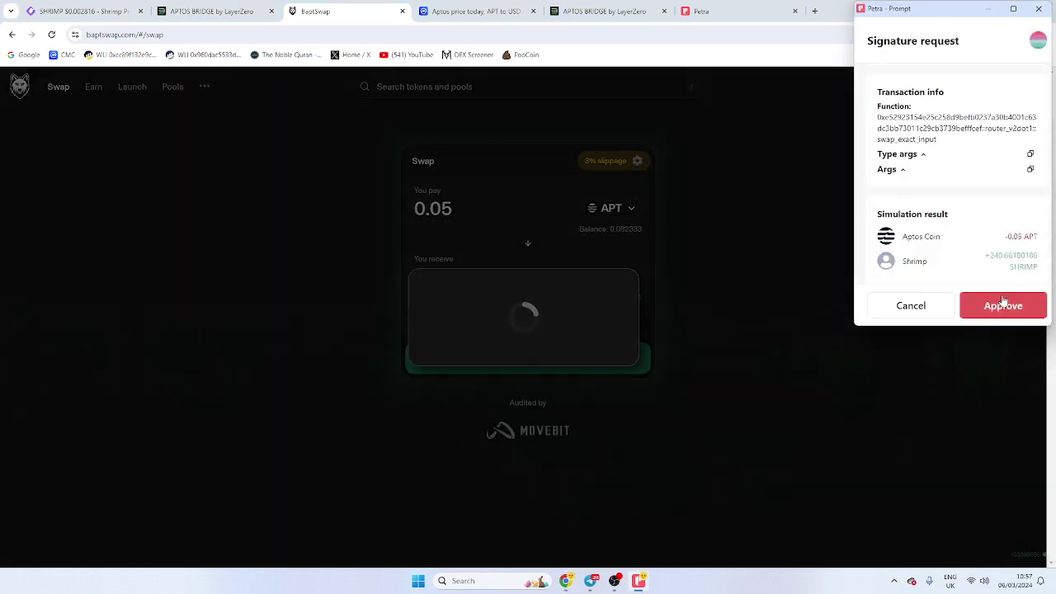
left_click(1004, 302)
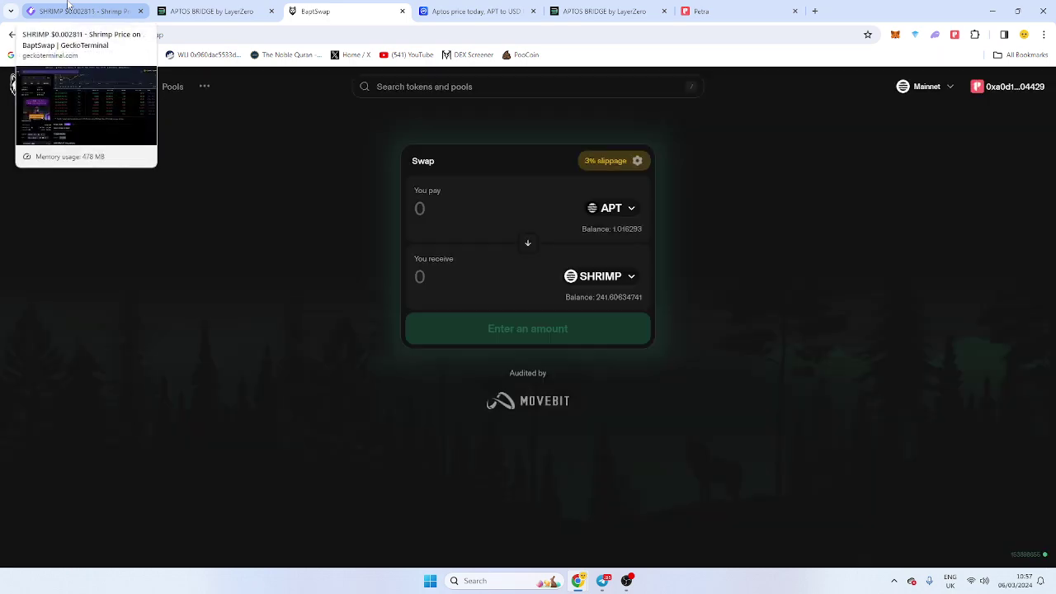
Step: Check GeckoTerminal's SHRIMP/APT trades list, where the 247.09 SHRIMP buy is the latest
left_click(68, 8)
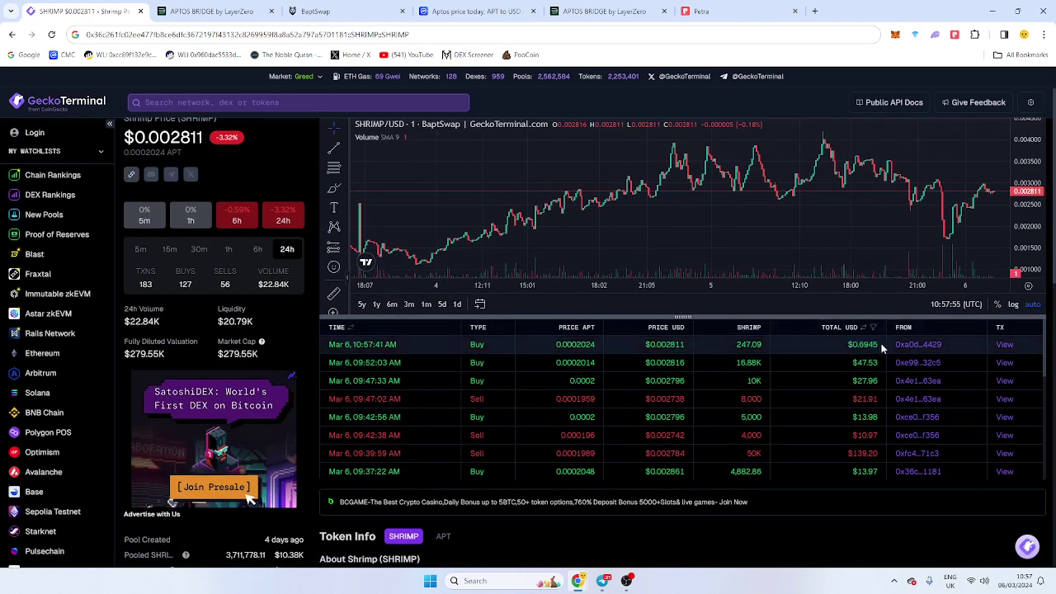
scroll(305, 251, "up", 1)
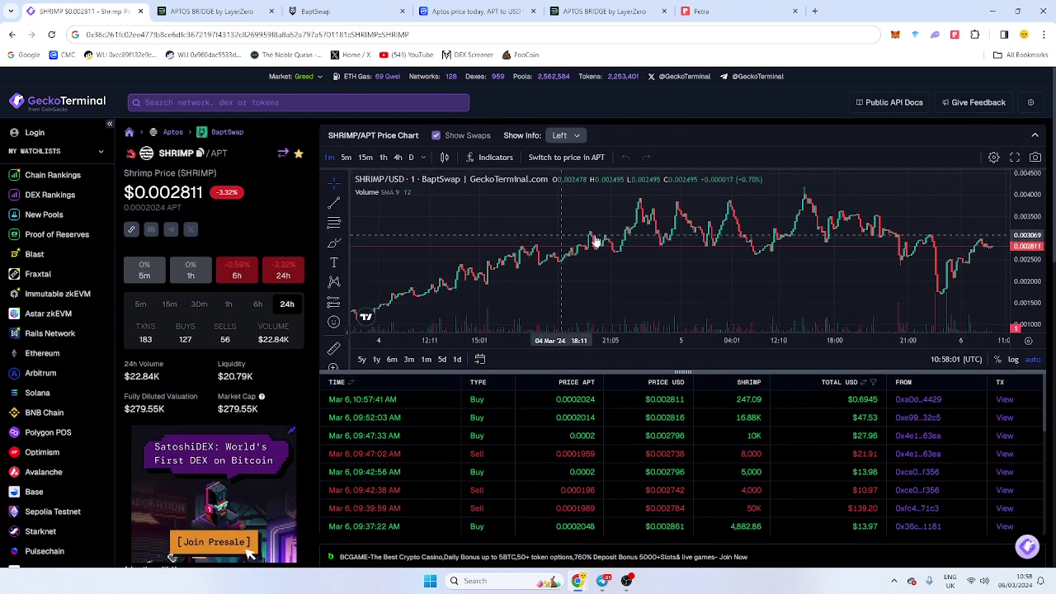
scroll(642, 244, "down", 2)
scroll(642, 244, "down", 1)
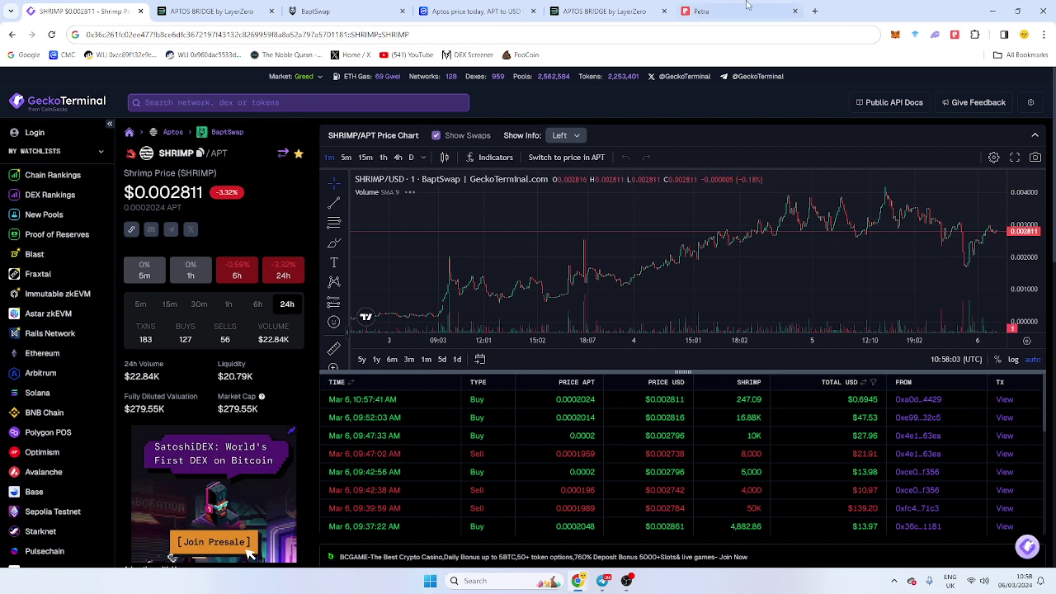
Step: Open Petra and review the 1.0163 APT, 241.6063 SHRIMP and 0.15 CAKE balances
left_click(955, 35)
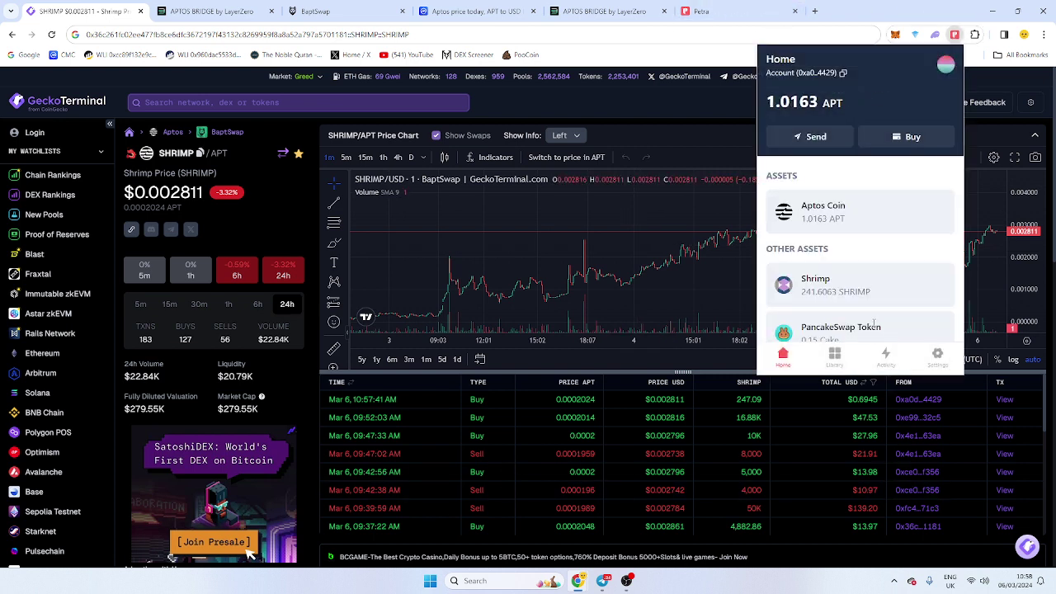
scroll(862, 318, "down", 2)
triple_click(849, 241)
scroll(850, 235, "up", 2)
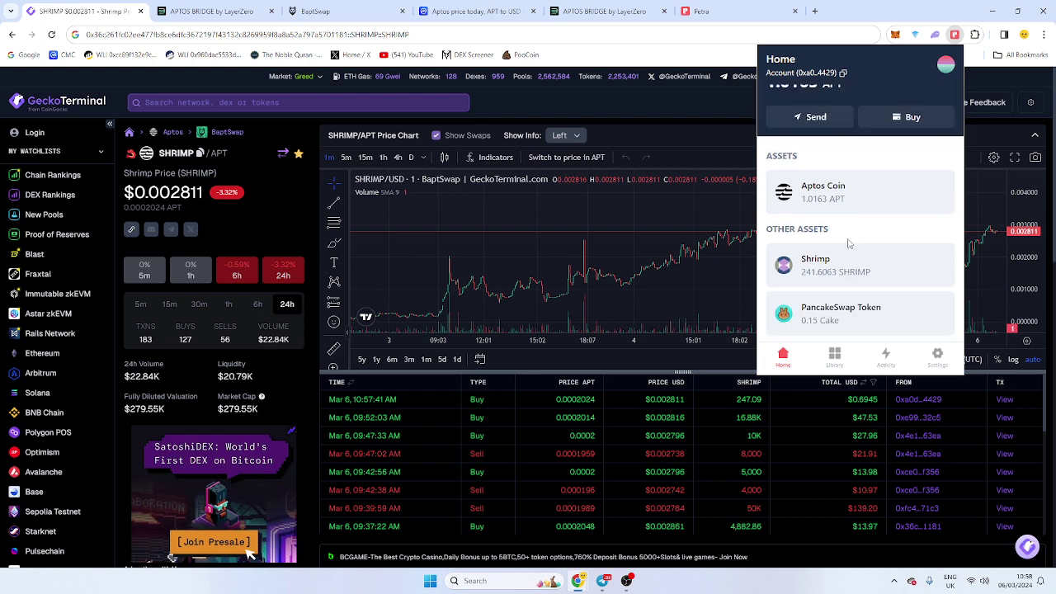
triple_click(852, 225)
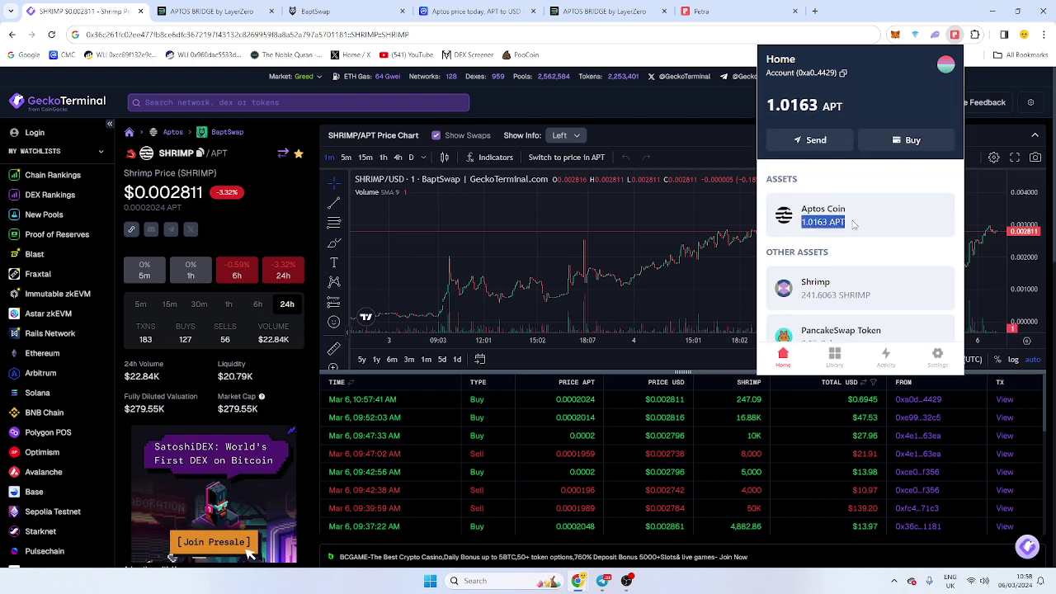
left_click(855, 225)
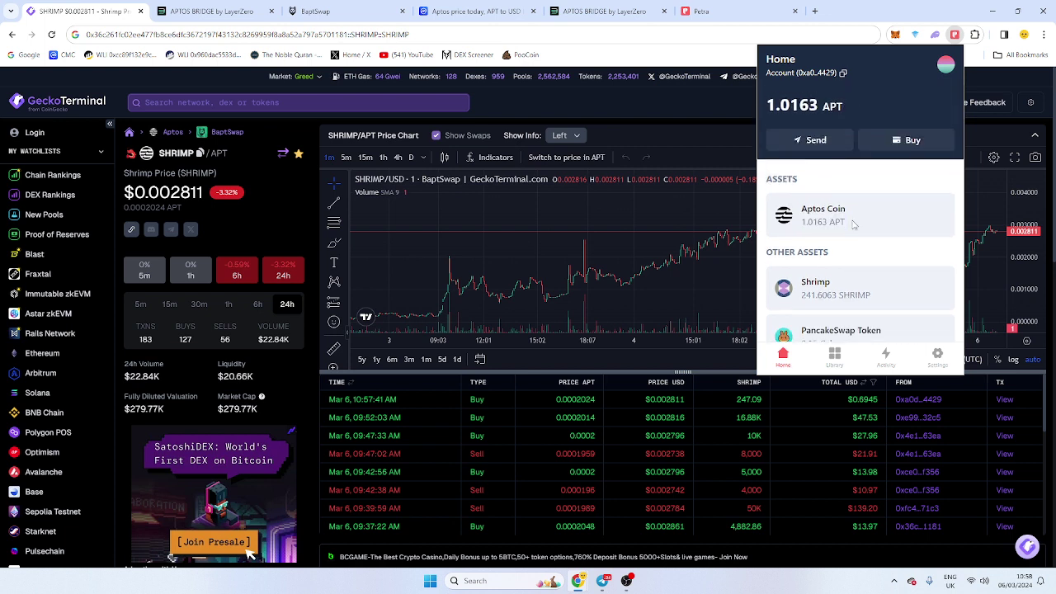